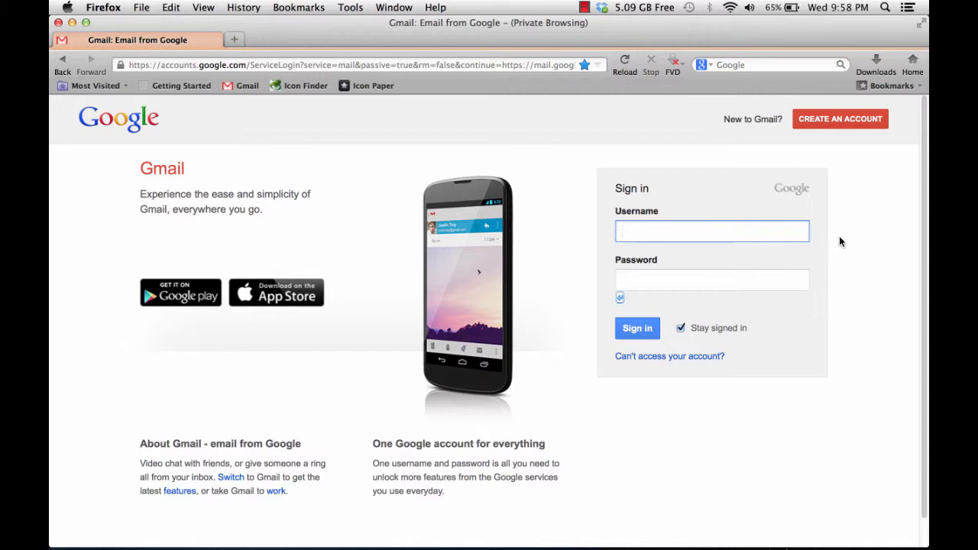
# - Open the Google account sign-up form and enter the account holder's first and last name
pyautogui.click(835, 123)
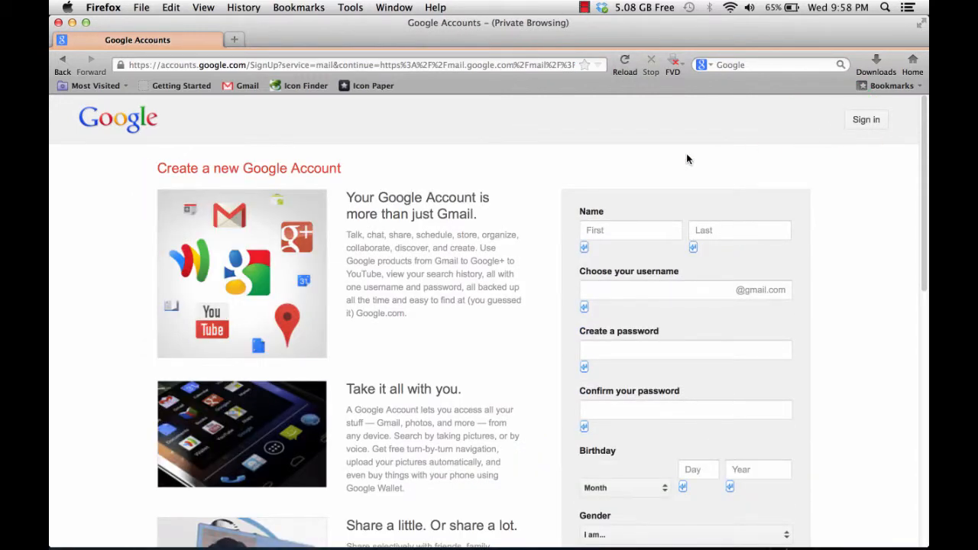
pyautogui.scroll(-2, 687, 159)
pyautogui.click(655, 183)
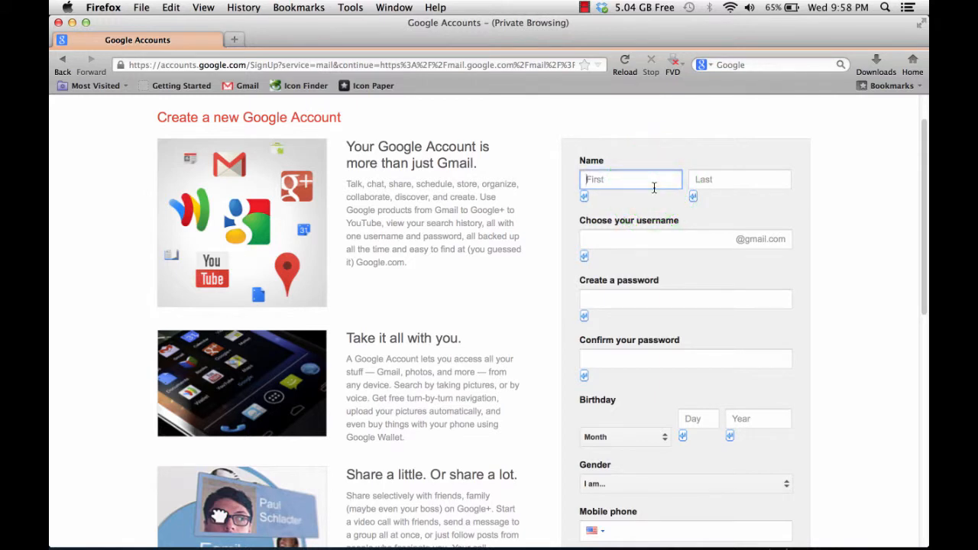
pyautogui.press('Tab')
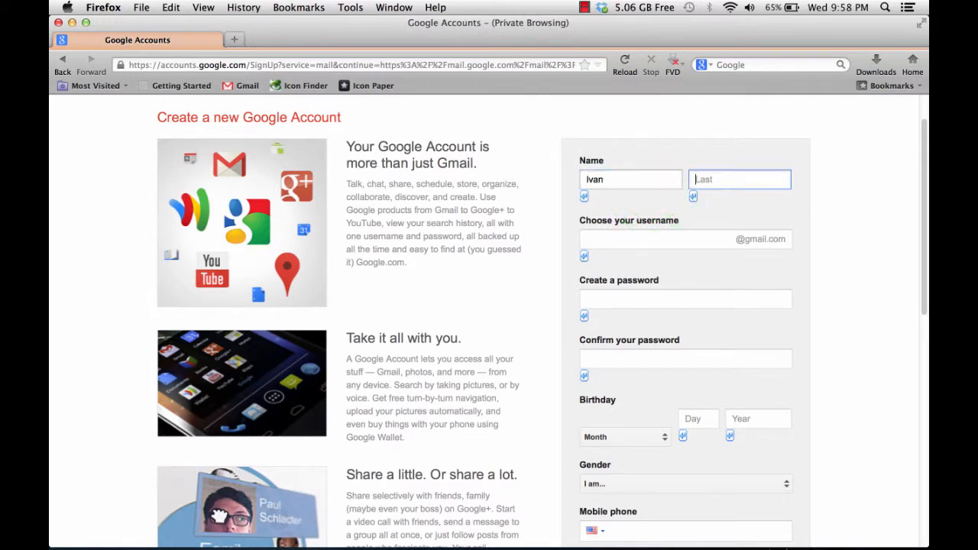
# - Choose a Gmail username made of the prefix "ps150q." followed by the account holder's first and last name
pyautogui.click(635, 239)
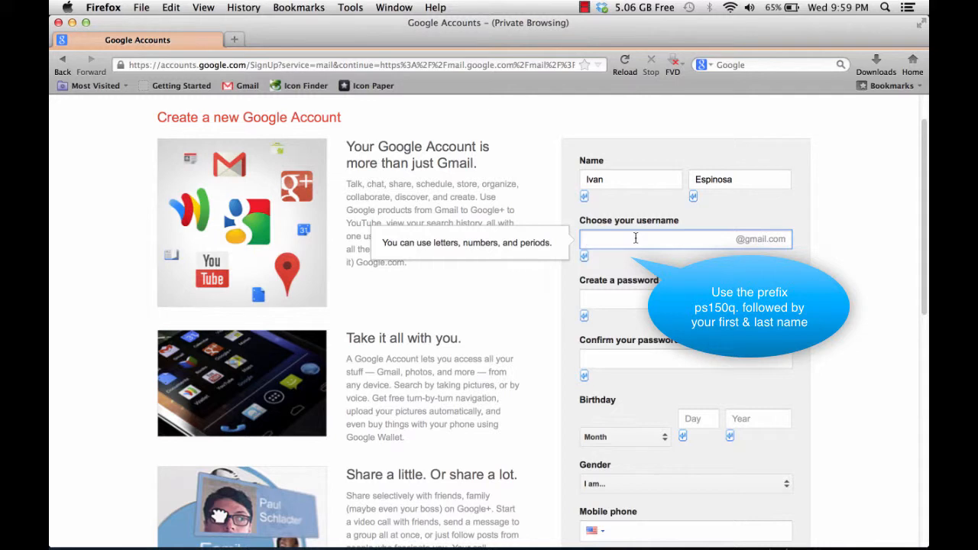
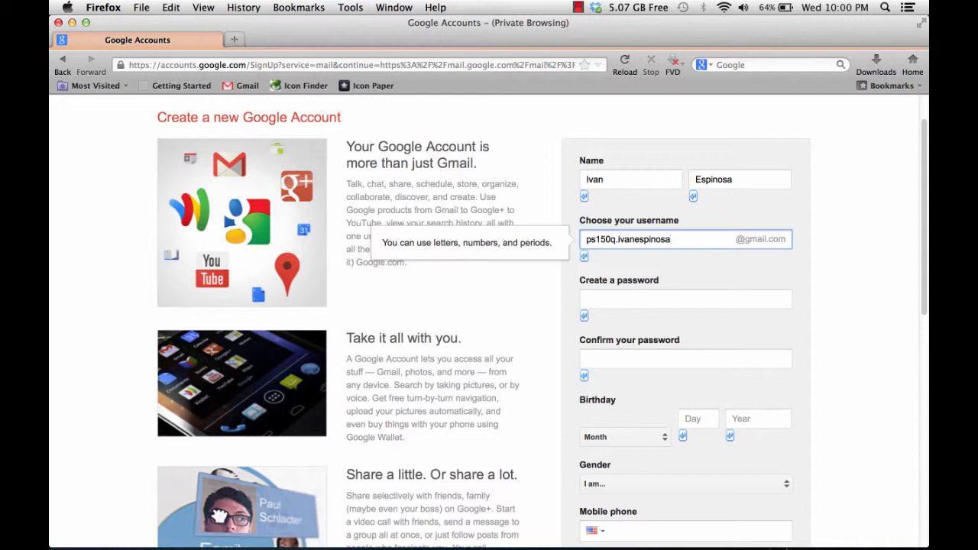
# - Review the remaining sign-up fields from the password down and agree to the Google Terms of Service and Privacy Policy
pyautogui.click(715, 292)
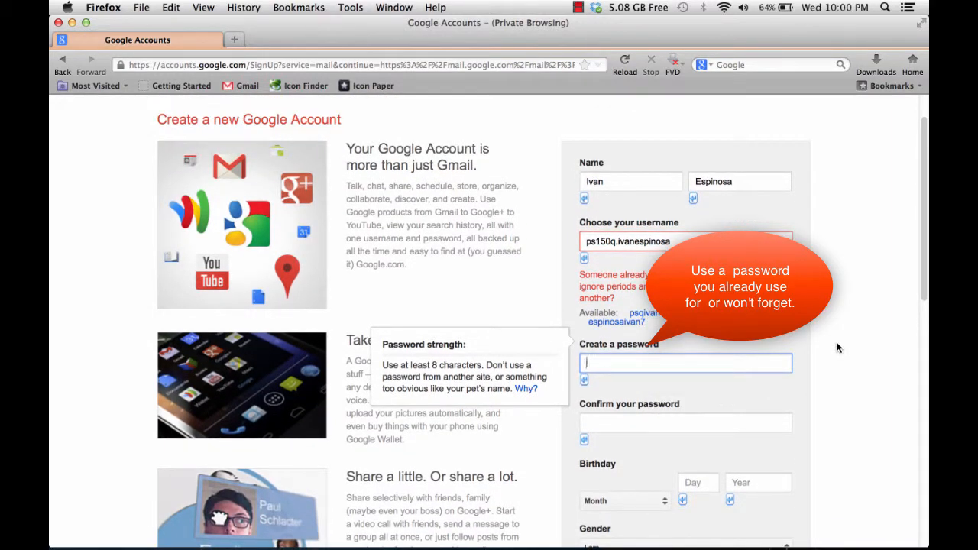
pyautogui.scroll(-1, 837, 348)
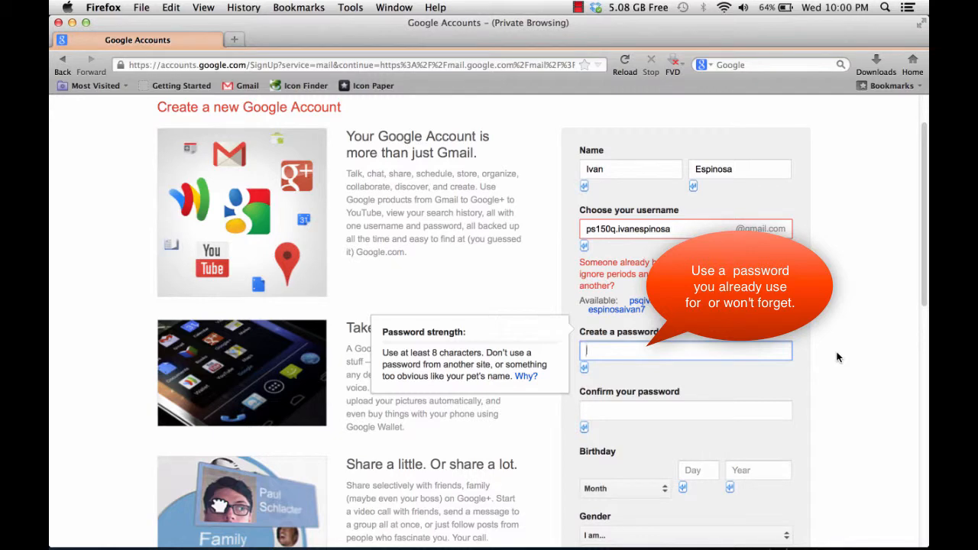
pyautogui.scroll(-1, 837, 357)
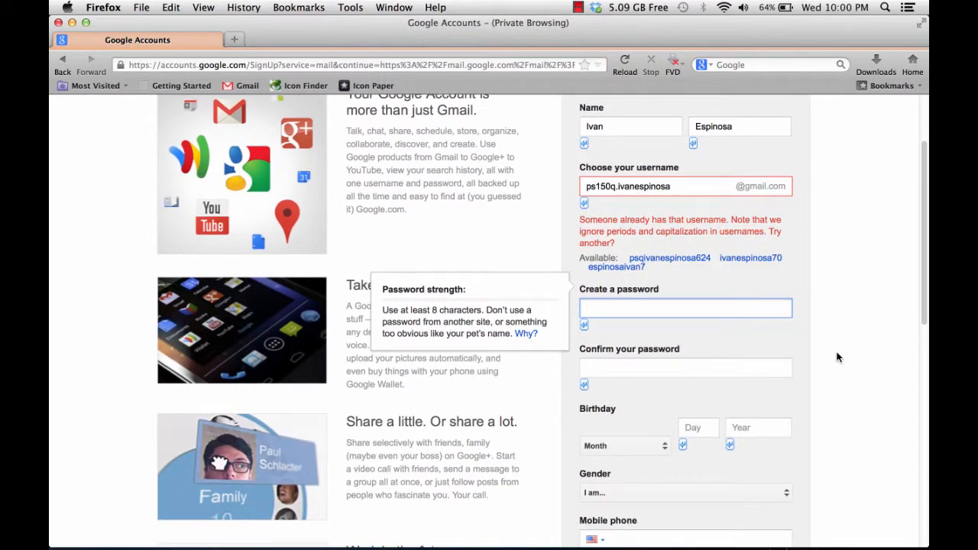
pyautogui.scroll(-1, 837, 357)
pyautogui.scroll(-1, 837, 357)
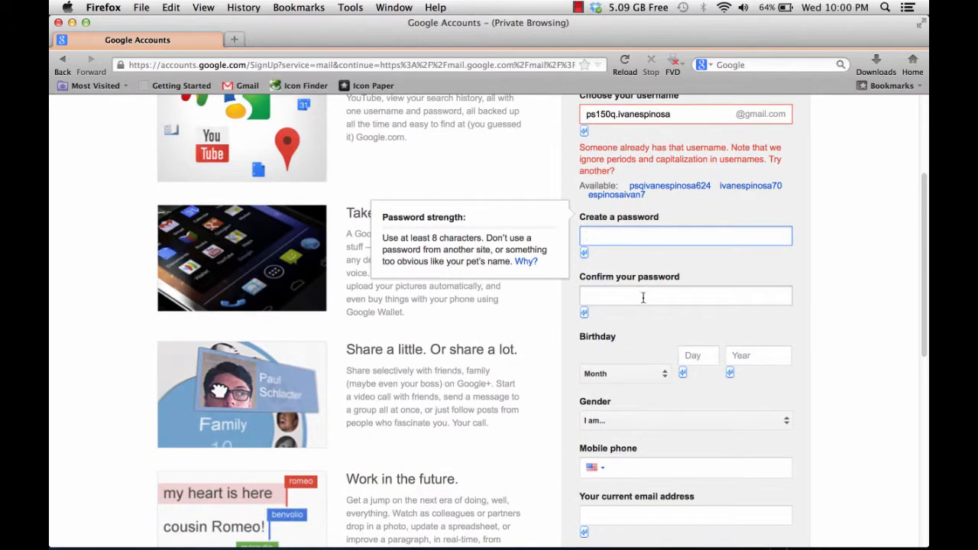
pyautogui.scroll(-6, 674, 373)
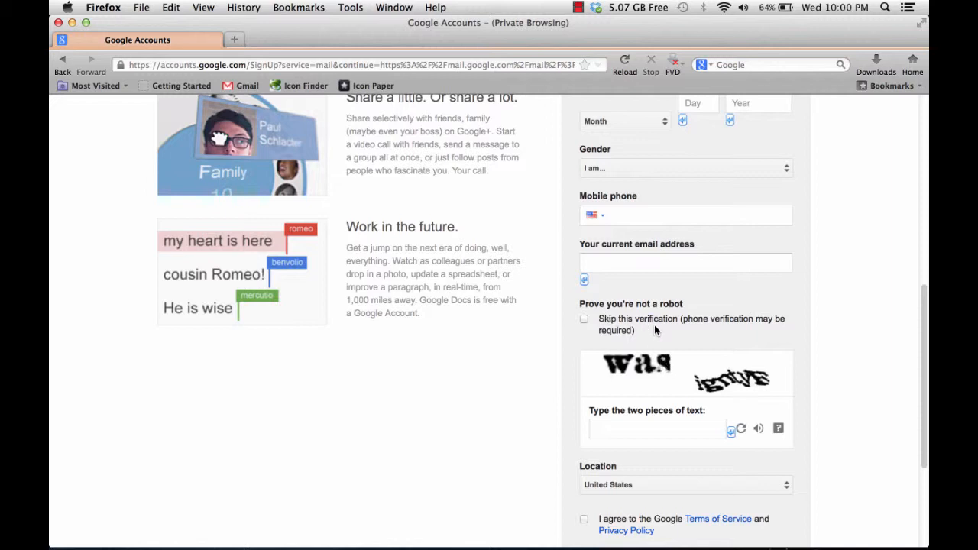
pyautogui.scroll(-3, 597, 328)
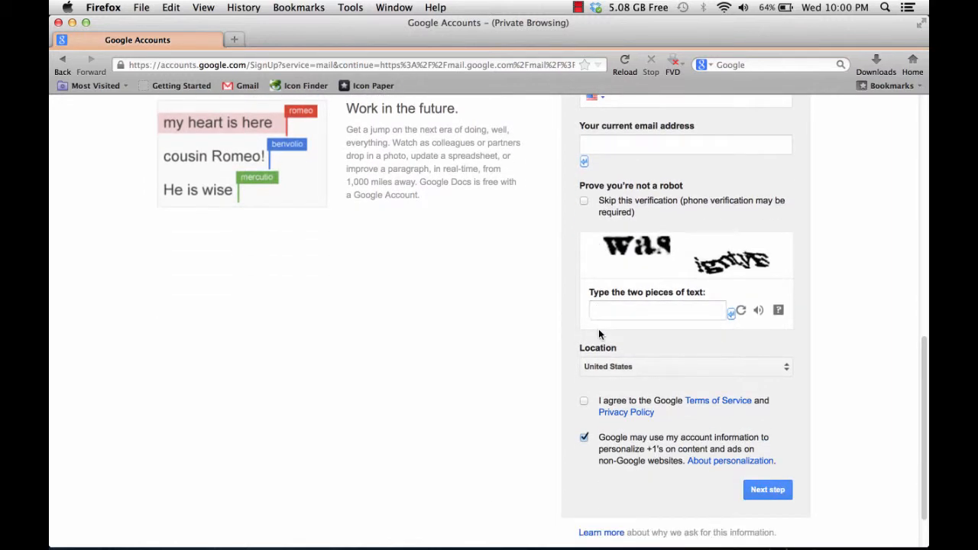
pyautogui.click(582, 402)
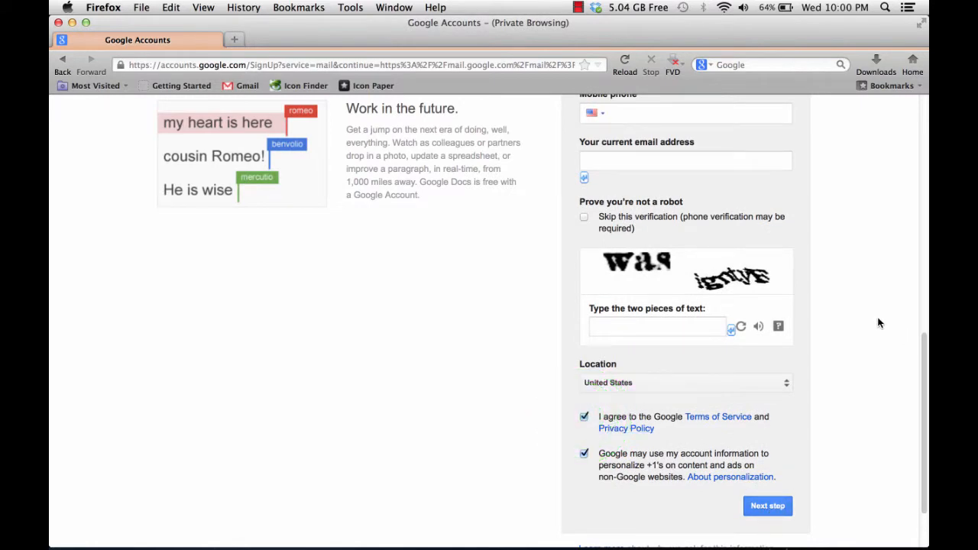
pyautogui.scroll(10, 879, 324)
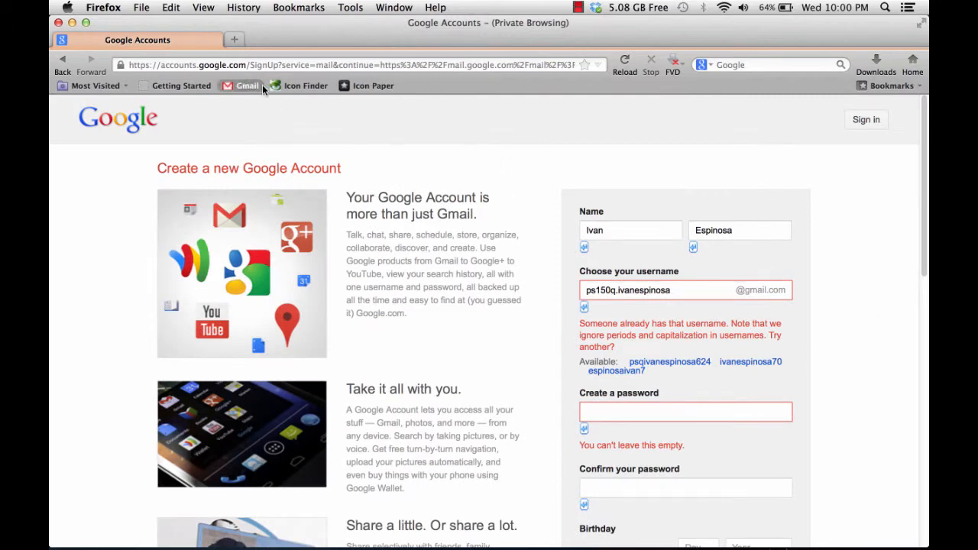
# - Return to the Gmail sign-in page and enter the existing account's e-mail address as the username
pyautogui.click(243, 87)
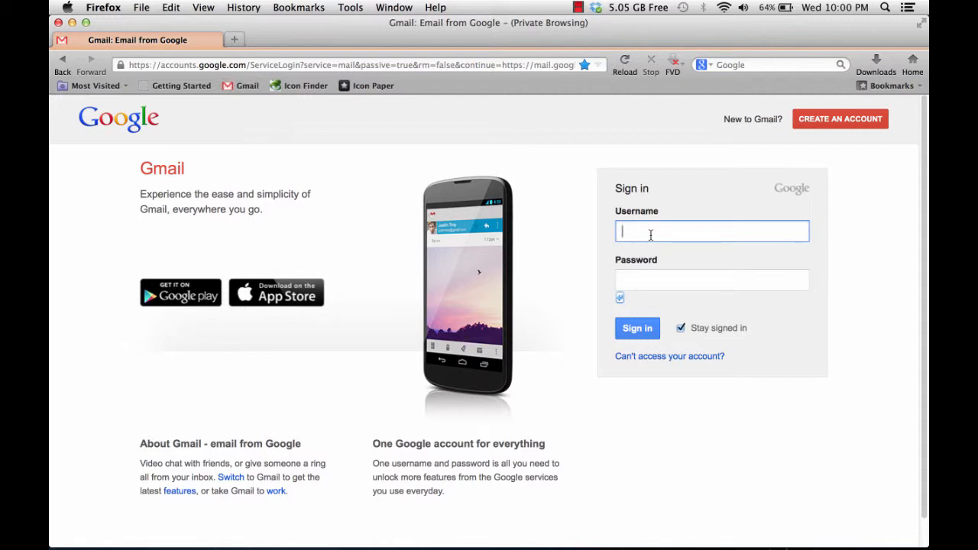
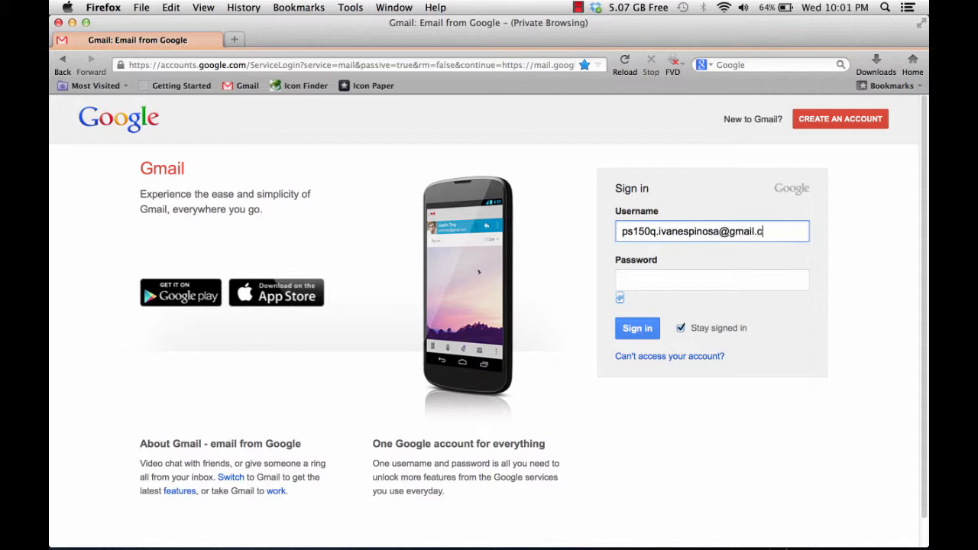
# - Enter the account password and sign in to Gmail
pyautogui.click(656, 276)
pyautogui.write('•••••••')
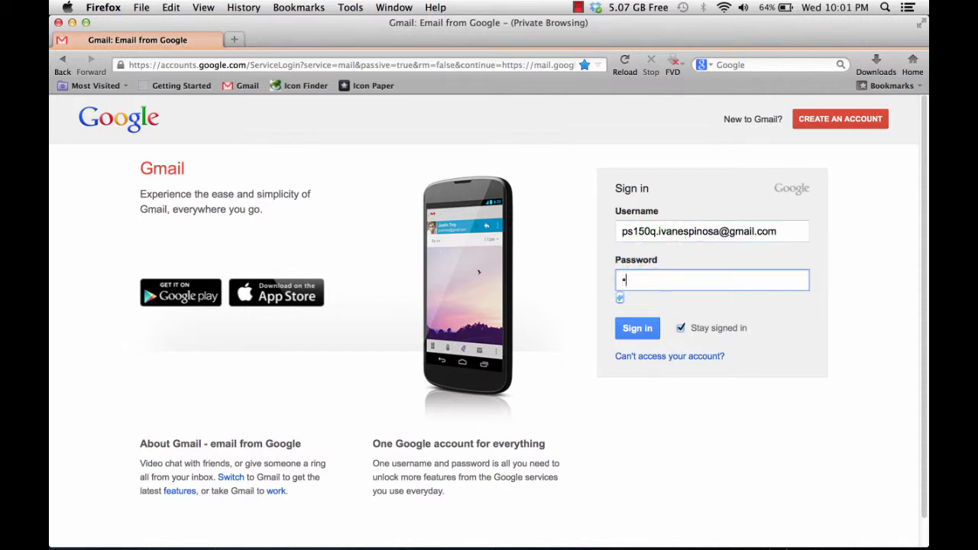
pyautogui.write('••••')
pyautogui.press('Return')
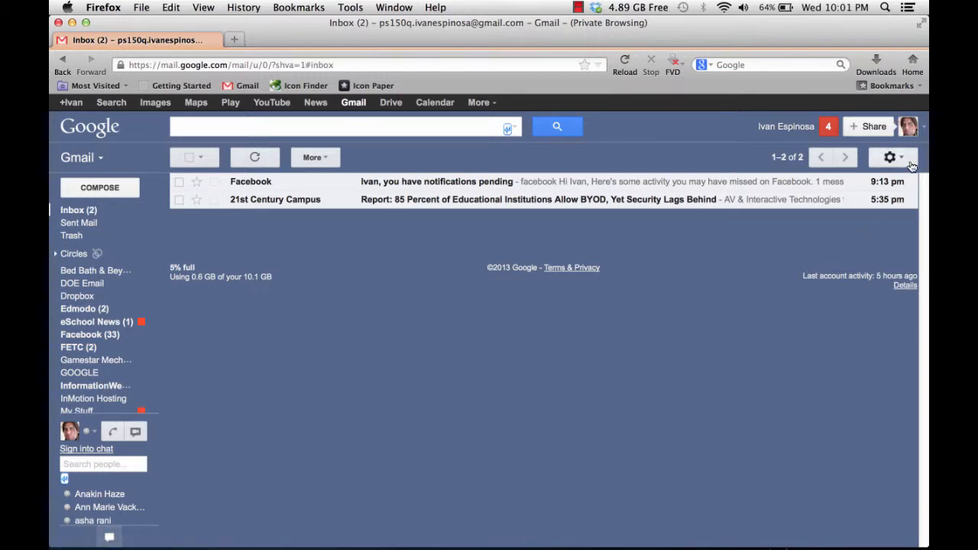
# - Check the signed-in account's details and go to Google Drive
pyautogui.click(905, 130)
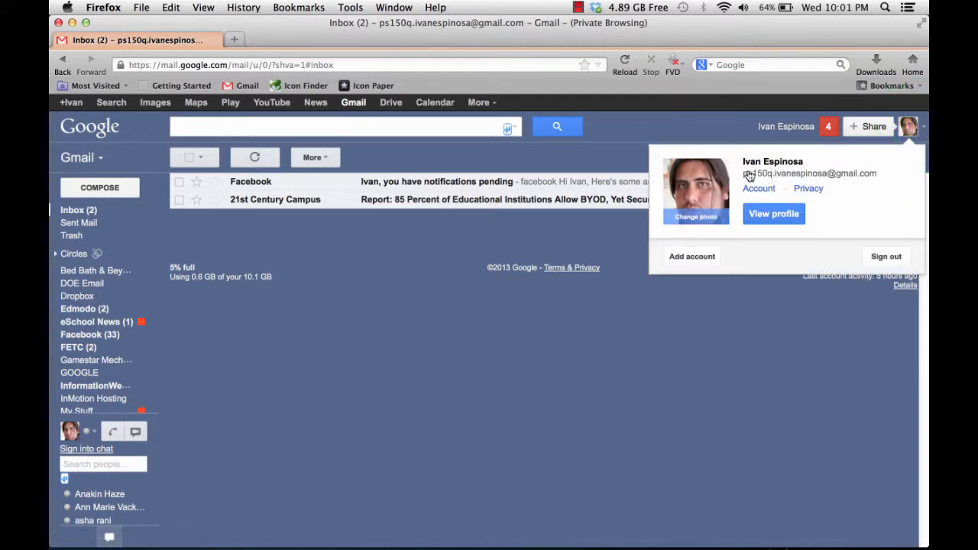
pyautogui.click(730, 338)
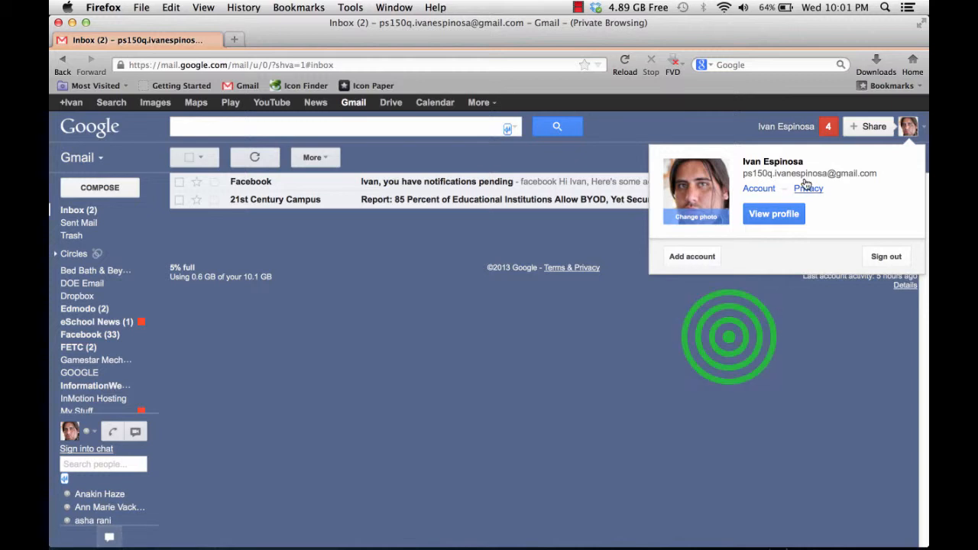
pyautogui.click(399, 102)
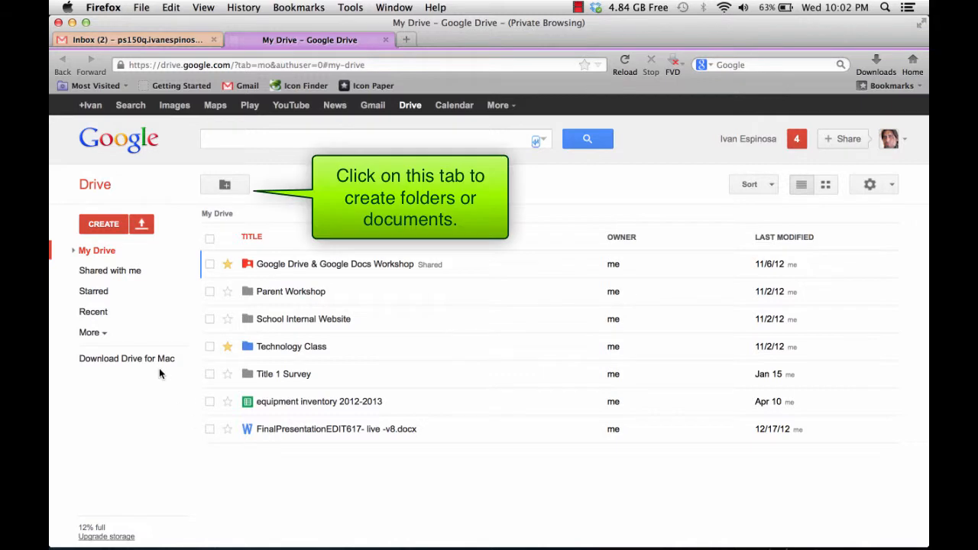
# - Create a folder named "4th Grade Planning" in My Drive
pyautogui.click(109, 228)
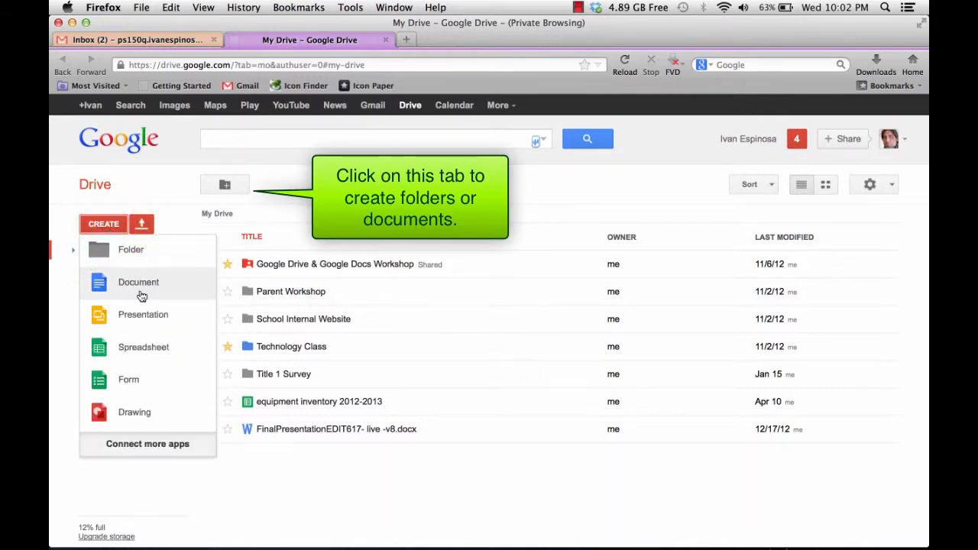
pyautogui.click(132, 251)
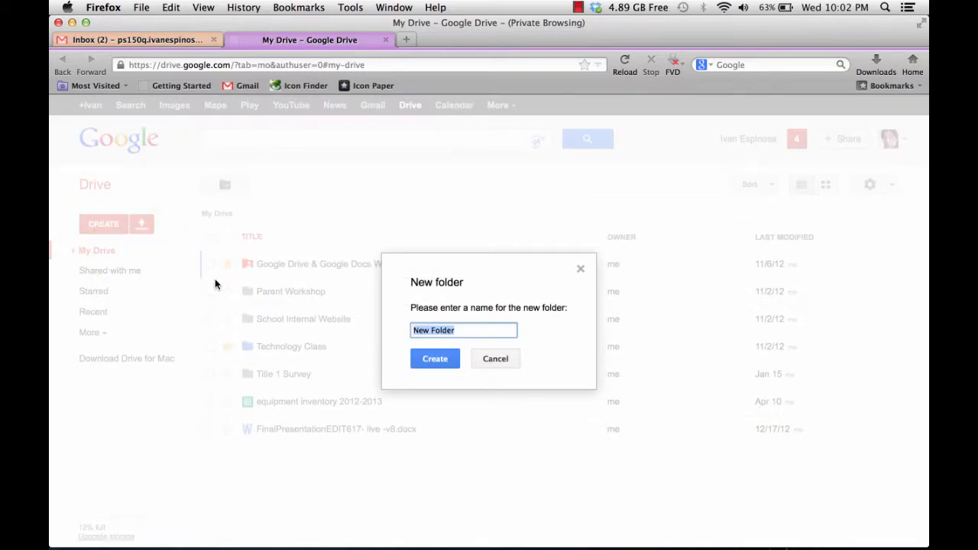
pyautogui.write('4th Grade Planning')
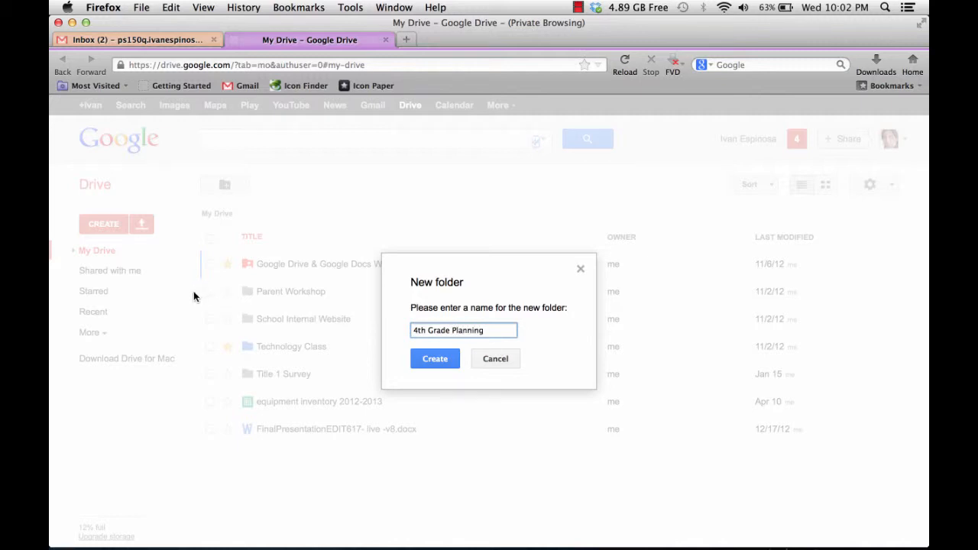
pyautogui.click(429, 357)
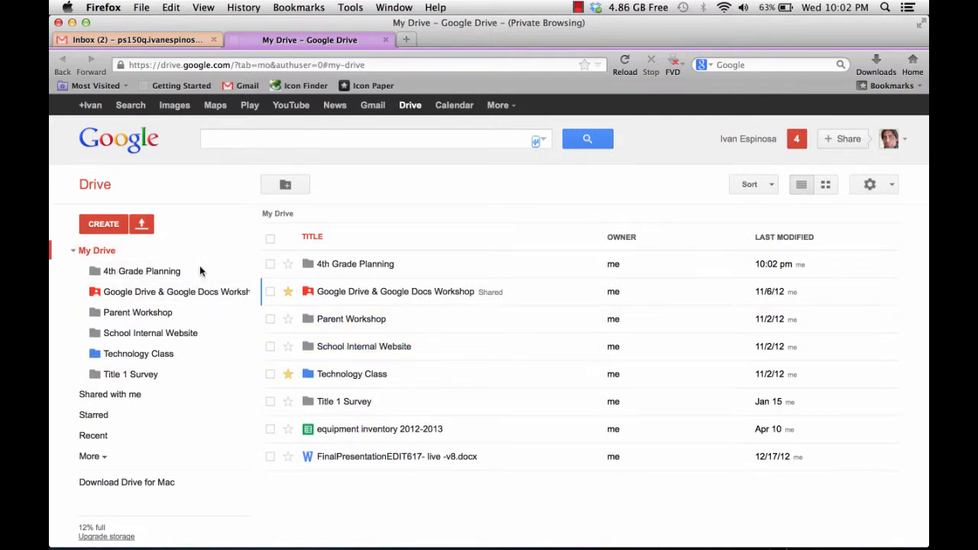
pyautogui.click(114, 224)
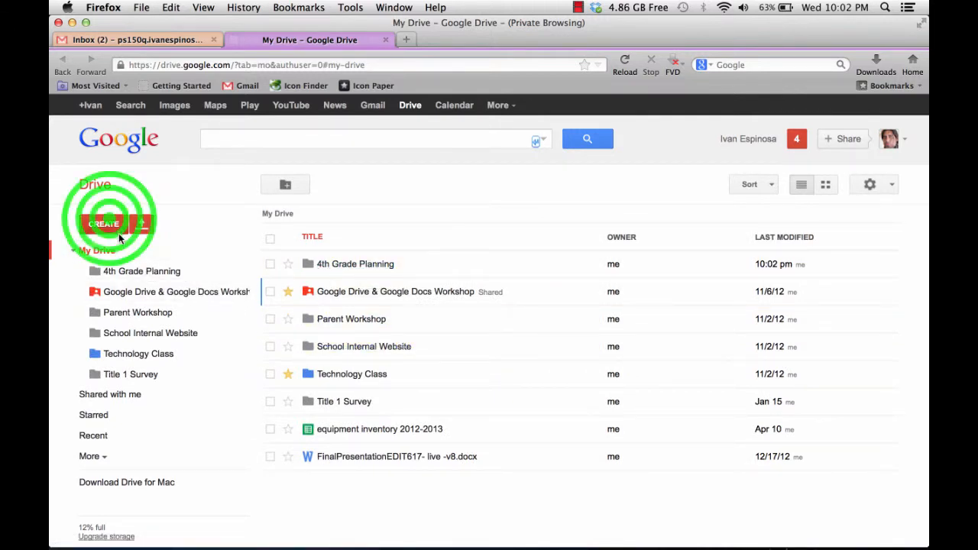
pyautogui.click(127, 252)
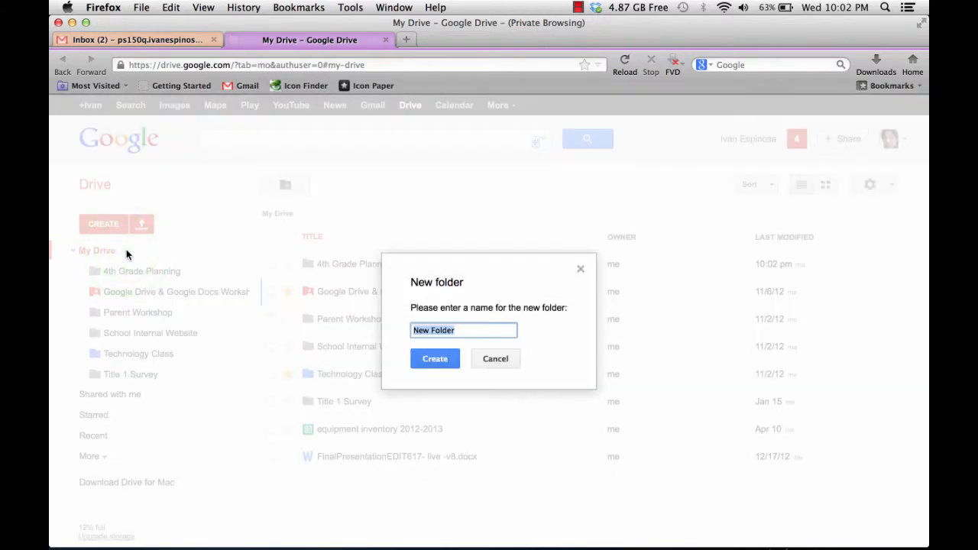
pyautogui.click(494, 360)
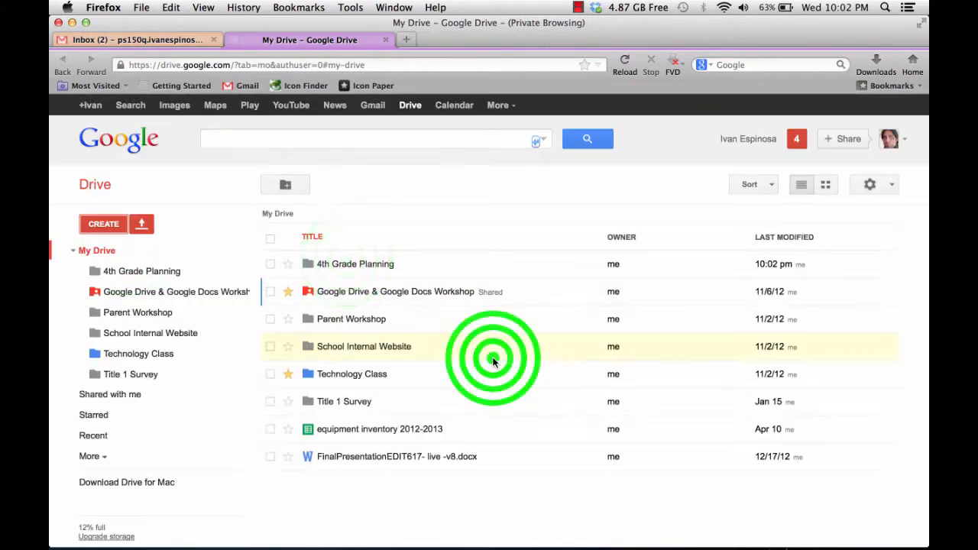
# - Open the 4th Grade Planning folder and create a subfolder in it named "4th Grade ELA"
pyautogui.click(346, 256)
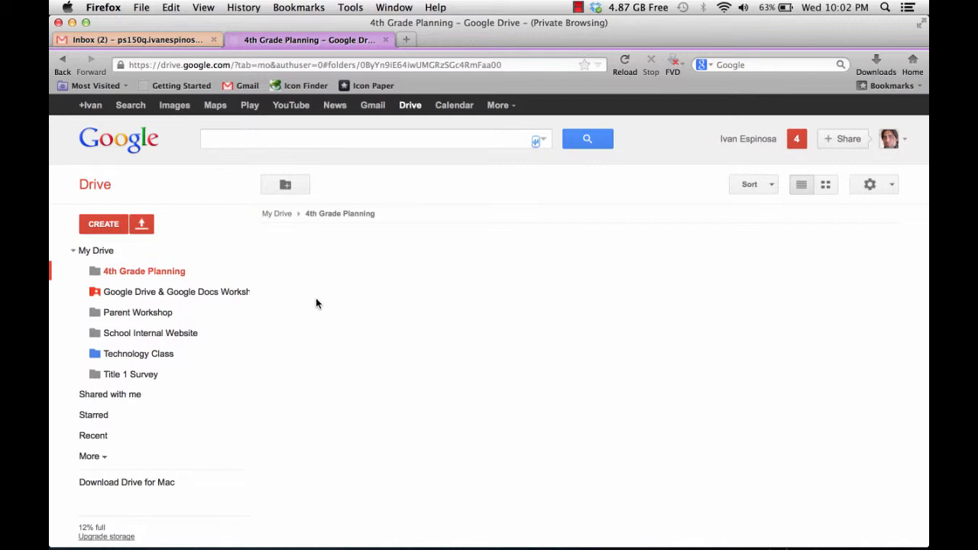
pyautogui.click(290, 185)
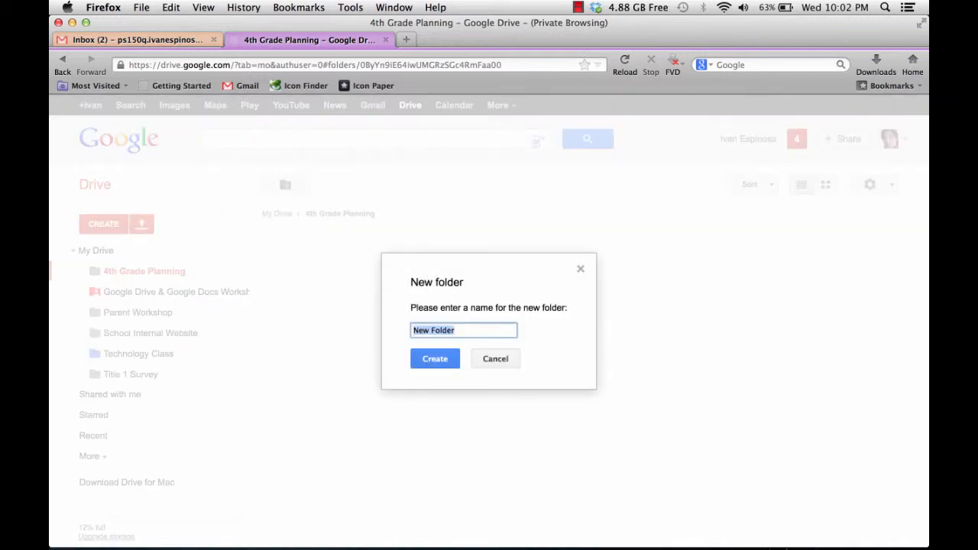
pyautogui.write('$th')
pyautogui.press('BackSpace')
pyautogui.press('BackSpace')
pyautogui.write('4th Grade ELA')
pyautogui.click(426, 357)
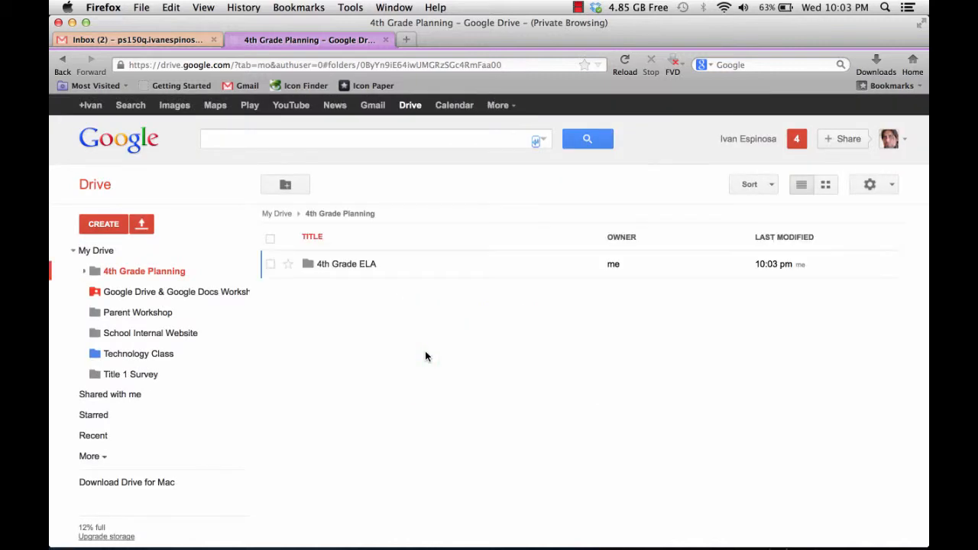
# - Create a second subfolder named "4th Grade Math" inside 4th Grade Planning
pyautogui.click(285, 184)
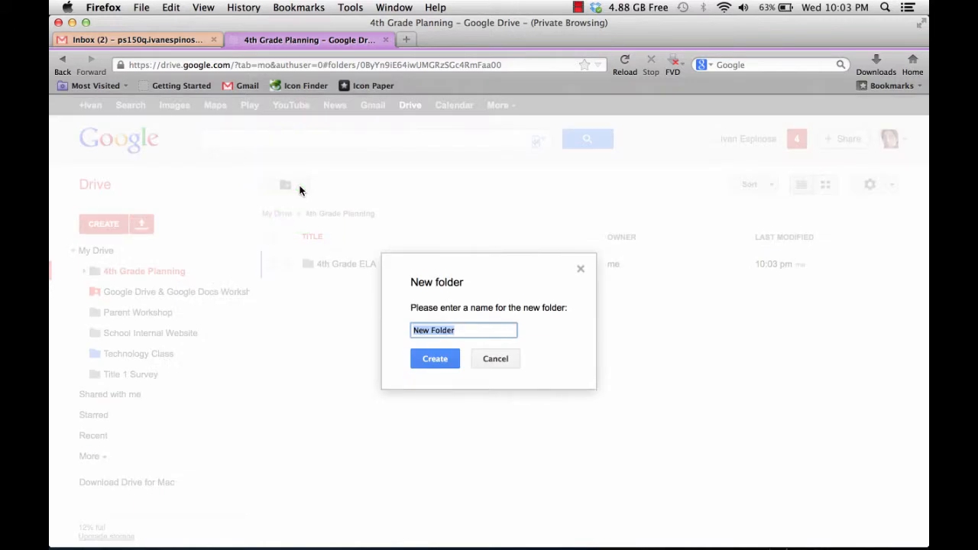
pyautogui.write('$thg')
pyautogui.press('BackSpace')
pyautogui.press('BackSpace')
pyautogui.press('BackSpace')
pyautogui.press('BackSpace')
pyautogui.press('BackSpace')
pyautogui.write('4th Grade Math')
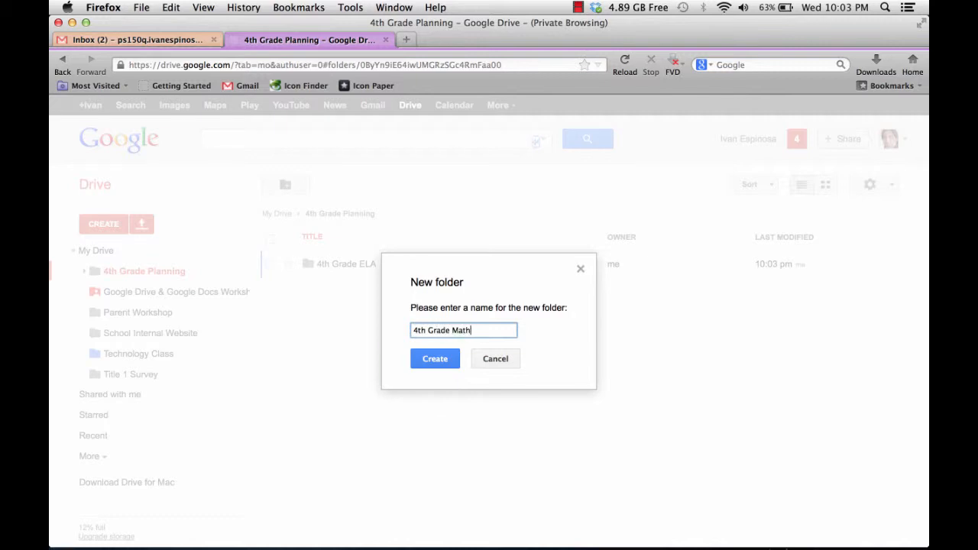
pyautogui.click(432, 359)
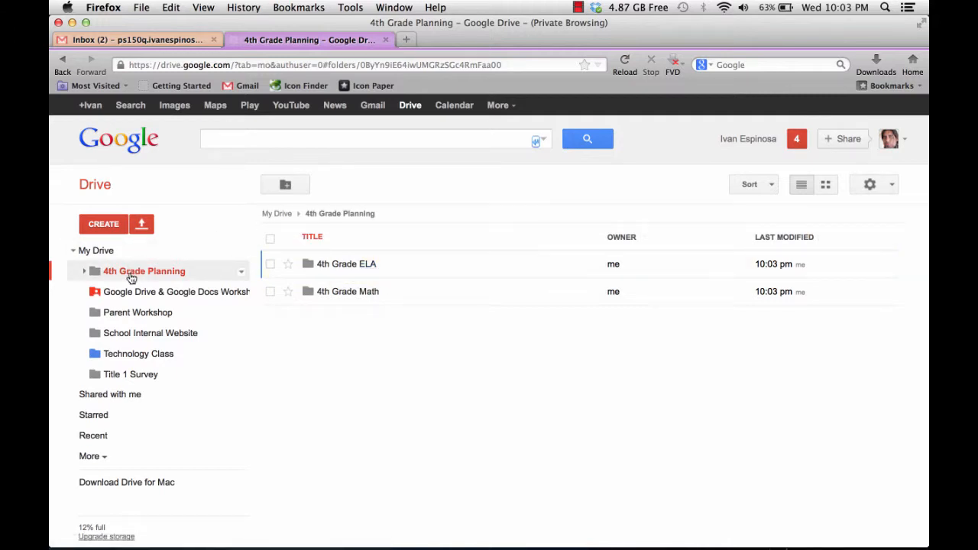
# - Open the sharing settings of the 4th Grade Planning folder and add a suggested contact matching "m" to the people to invite
pyautogui.click(242, 274)
pyautogui.moveTo(243, 275)
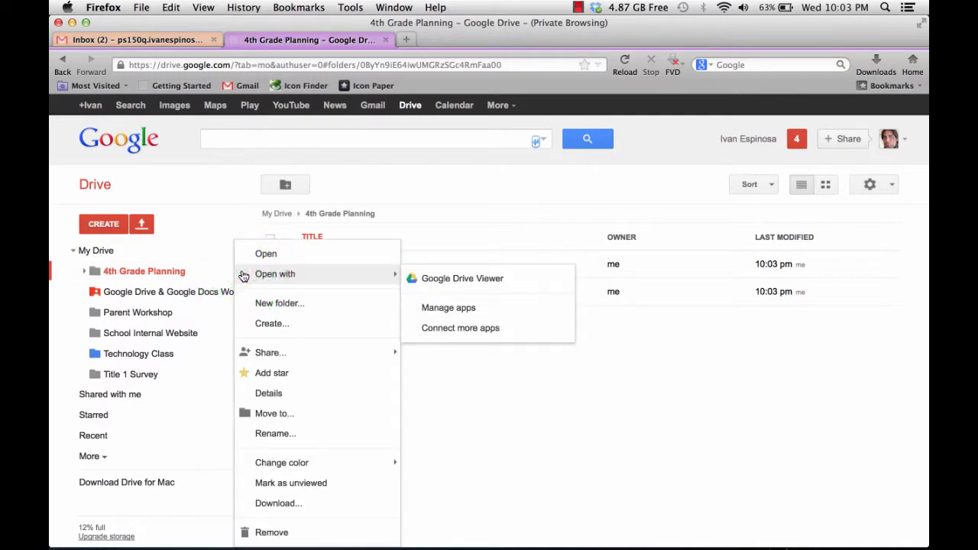
pyautogui.moveTo(288, 353)
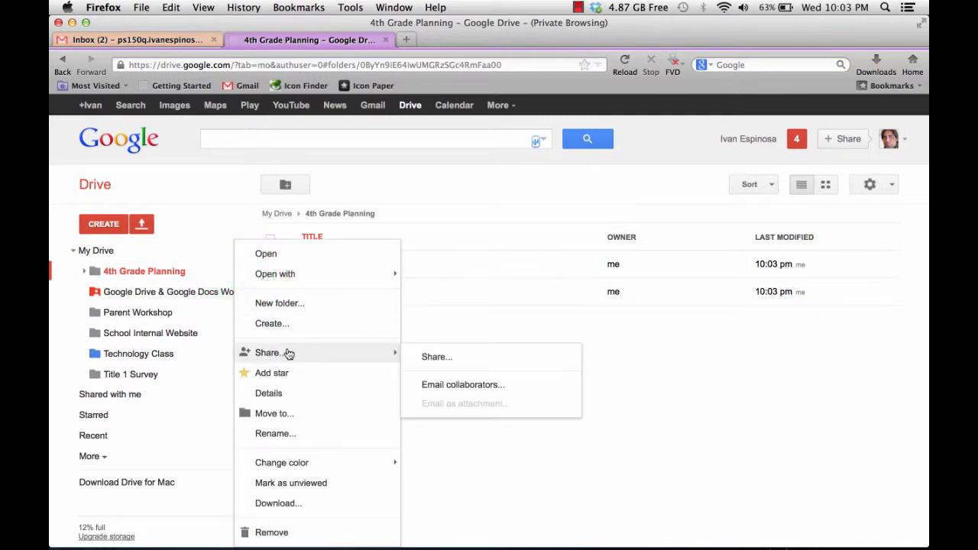
pyautogui.click(435, 359)
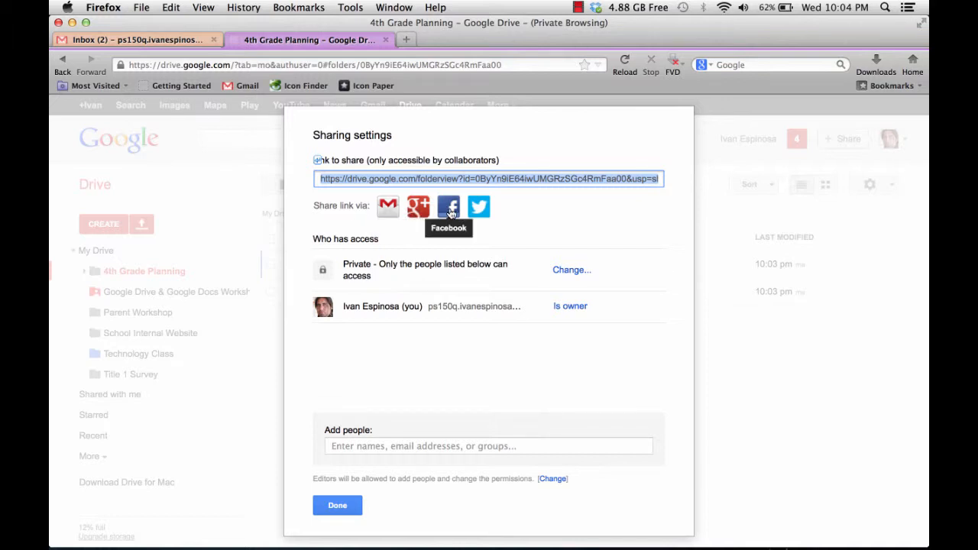
pyautogui.click(382, 440)
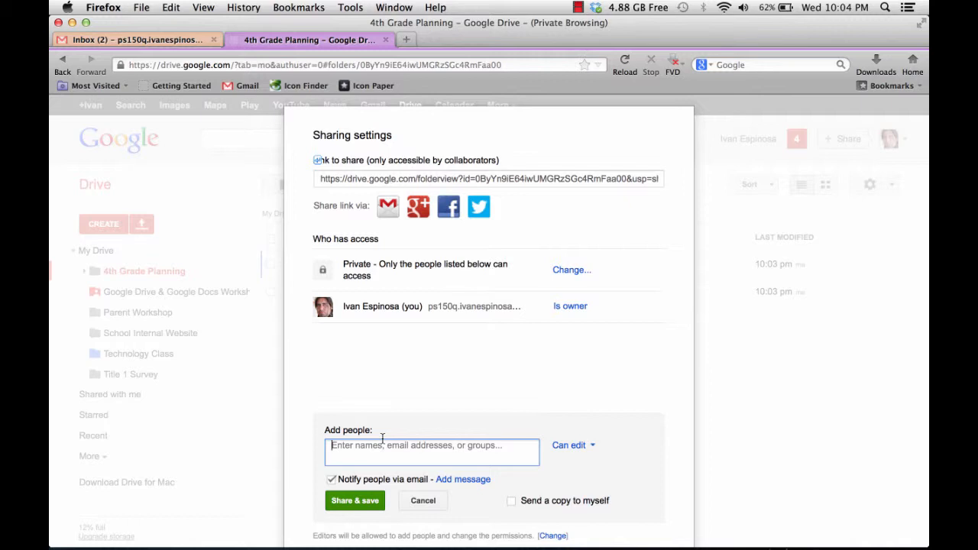
pyautogui.write('m')
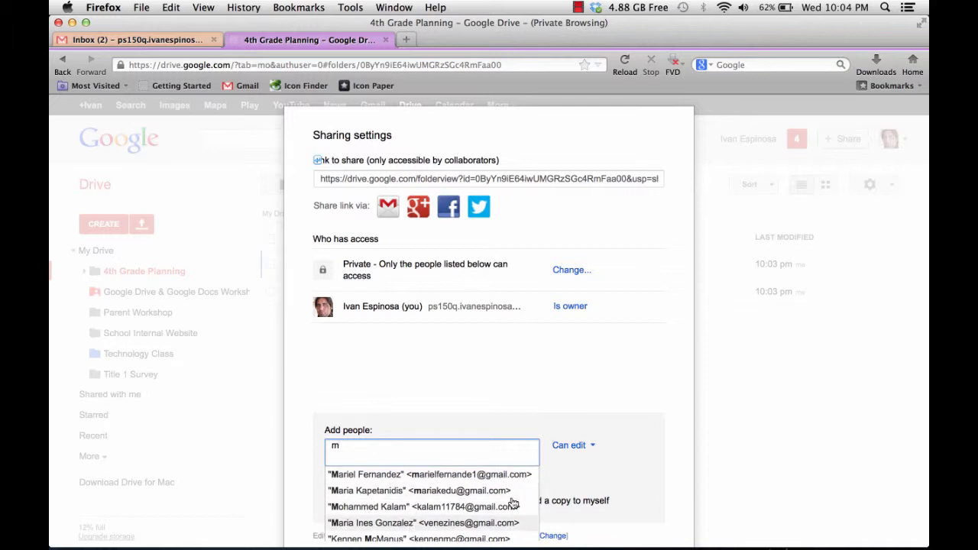
pyautogui.click(438, 538)
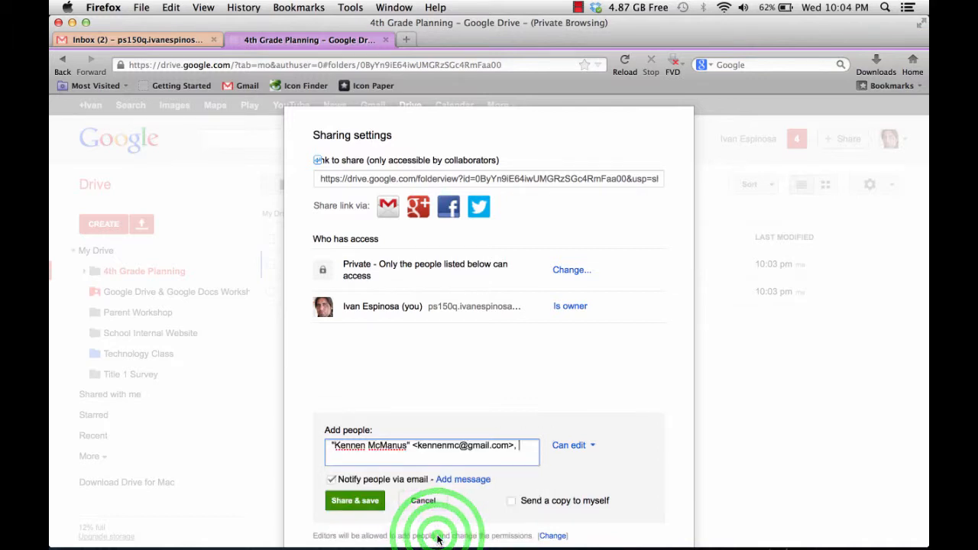
# - Try the Can view permission for the invited contact and set it back to Can edit
pyautogui.click(593, 448)
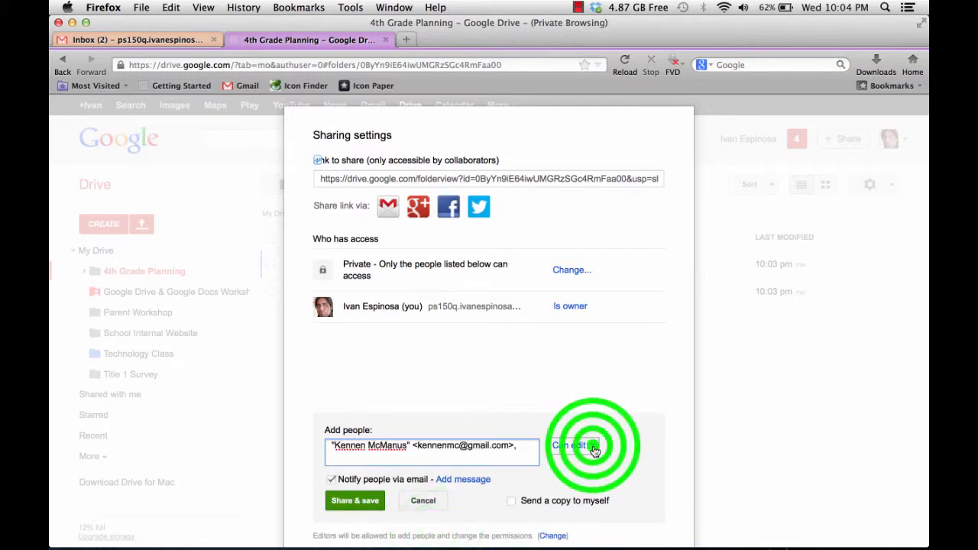
pyautogui.click(591, 480)
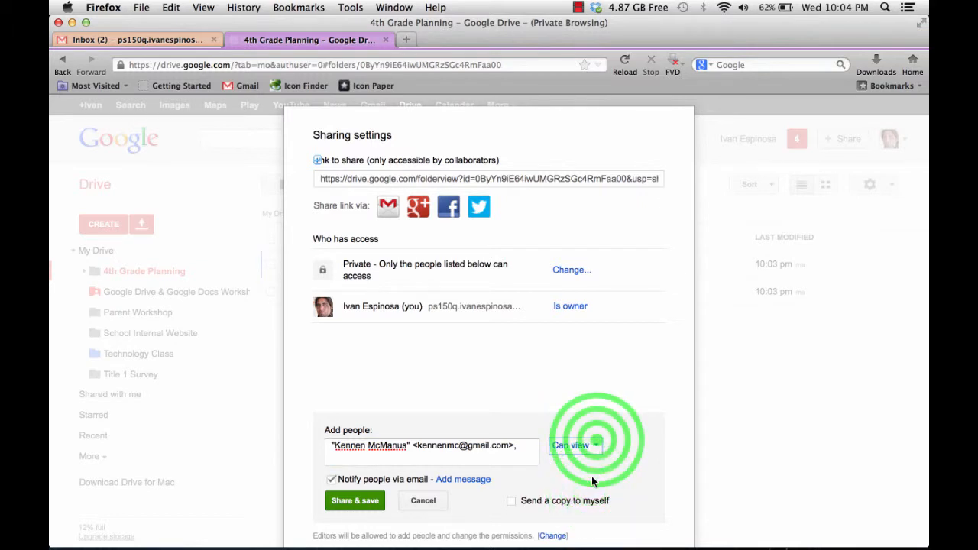
pyautogui.click(596, 446)
pyautogui.click(596, 468)
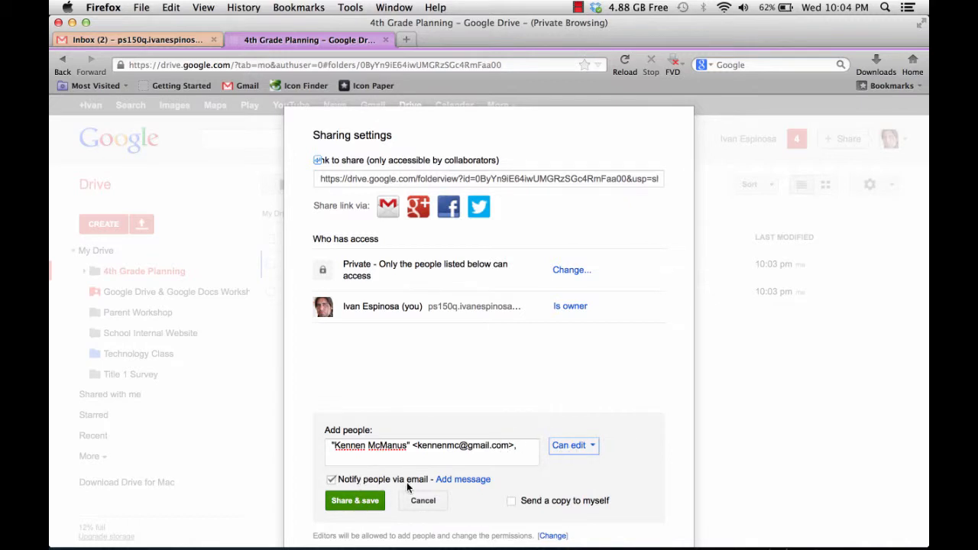
# - Add the message "Hi just testing if this folder was sahred with you . please emial me back if it worked." and share the folder
pyautogui.click(467, 481)
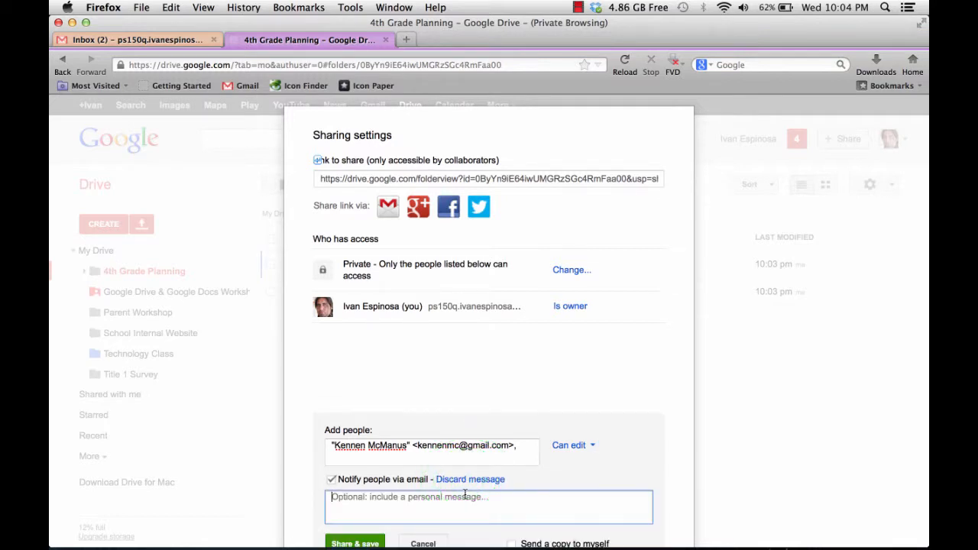
pyautogui.write('Hi just')
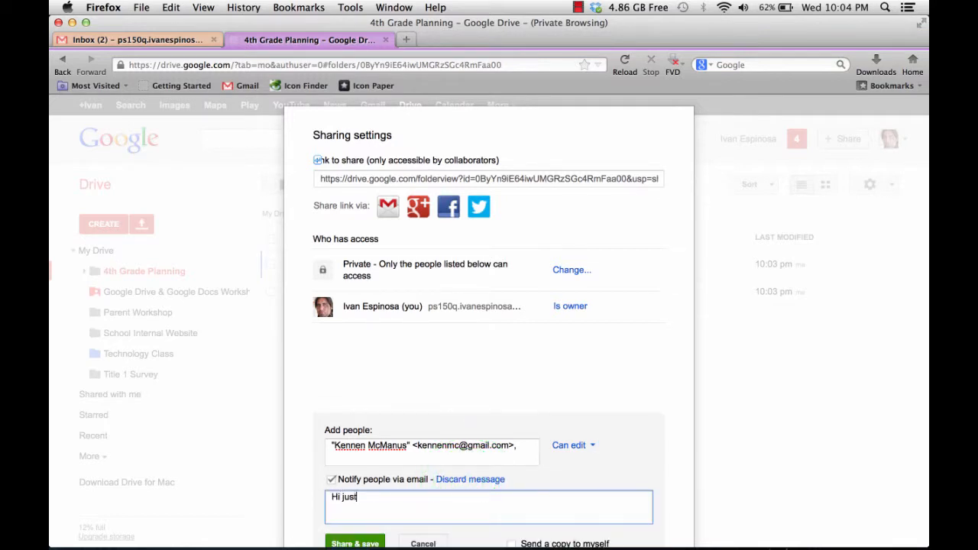
pyautogui.write(' testing if this folder was s')
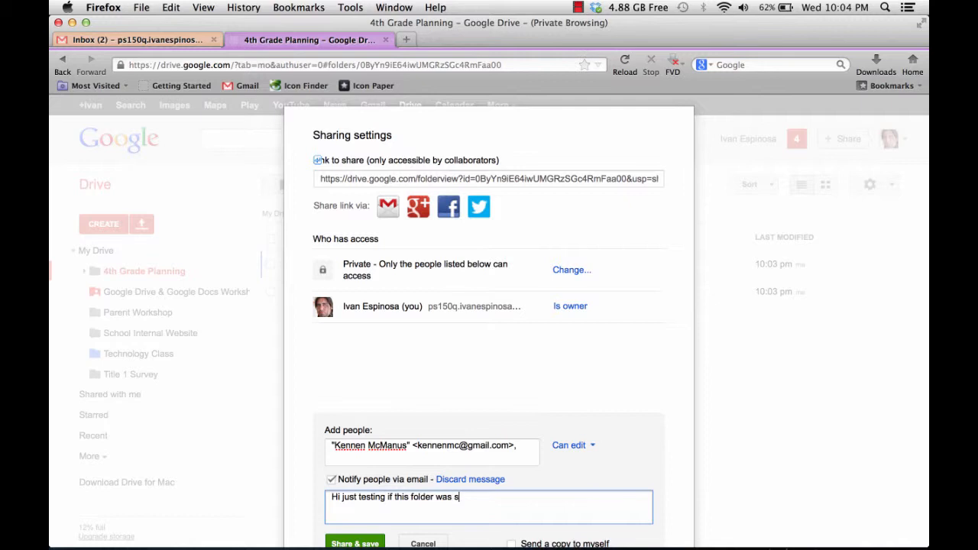
pyautogui.write('ahred with you . please emi')
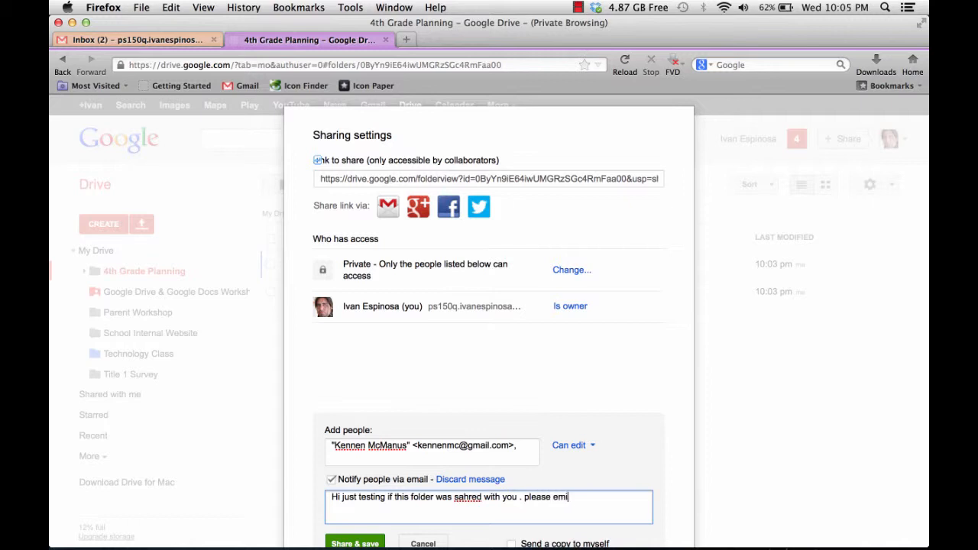
pyautogui.write('al me back if it worked')
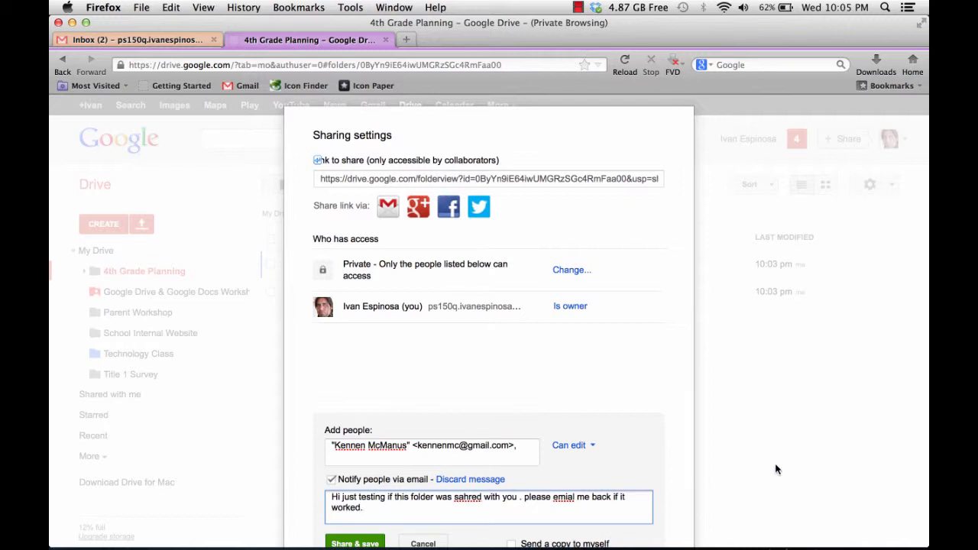
pyautogui.write('.')
pyautogui.click(364, 543)
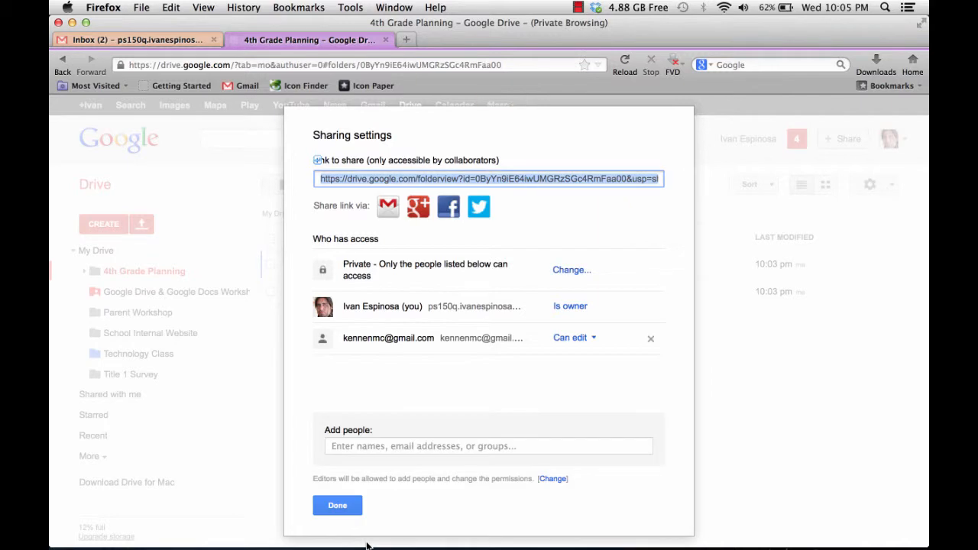
# - Select Can edit as the new collaborator's access level and save the sharing changes
pyautogui.click(600, 342)
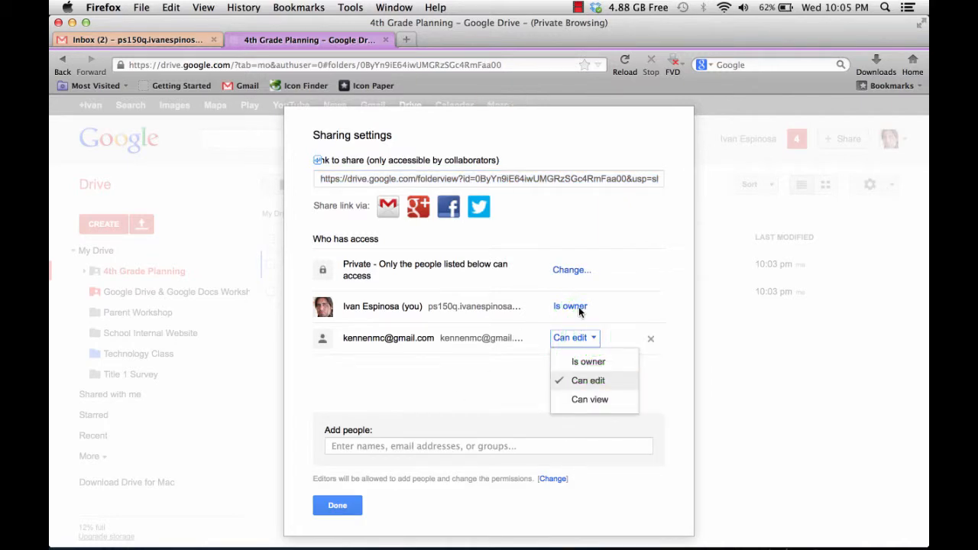
pyautogui.click(615, 382)
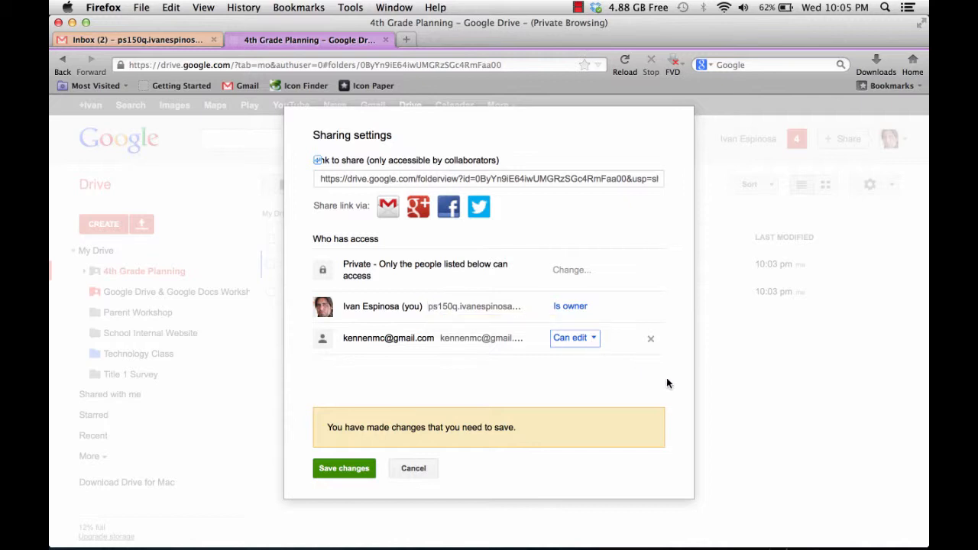
pyautogui.click(363, 468)
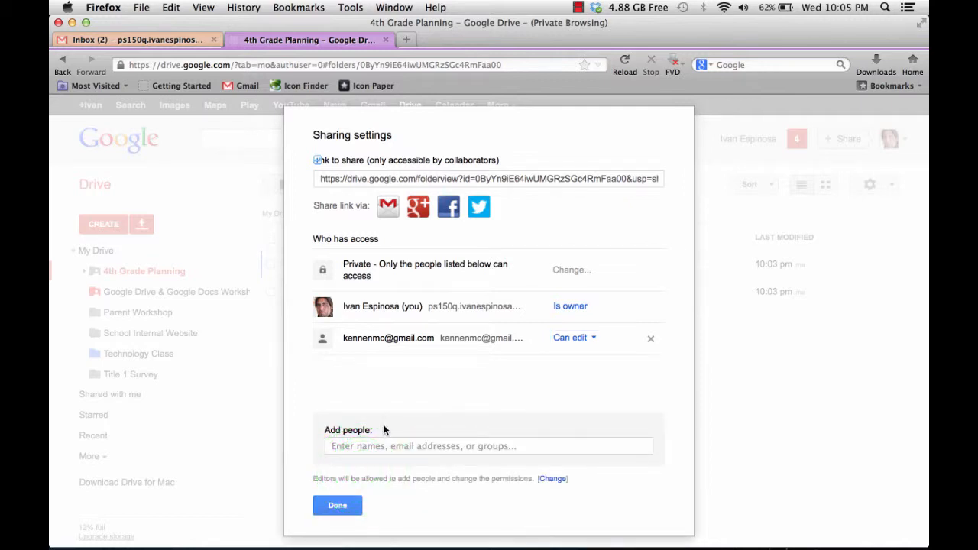
# - Start another invitation, cancel it without adding anyone, and close the folder's sharing settings
pyautogui.click(342, 443)
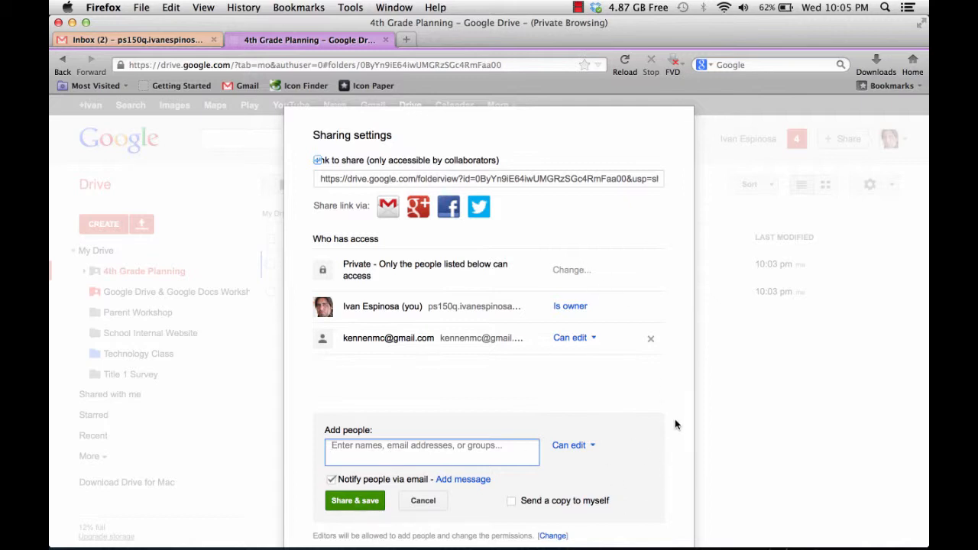
pyautogui.click(266, 499)
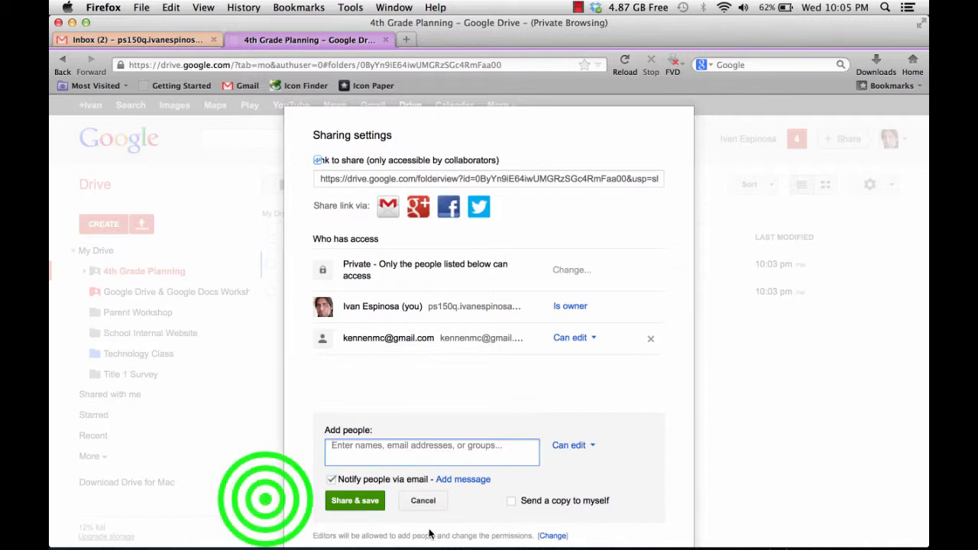
pyautogui.click(408, 499)
pyautogui.click(350, 503)
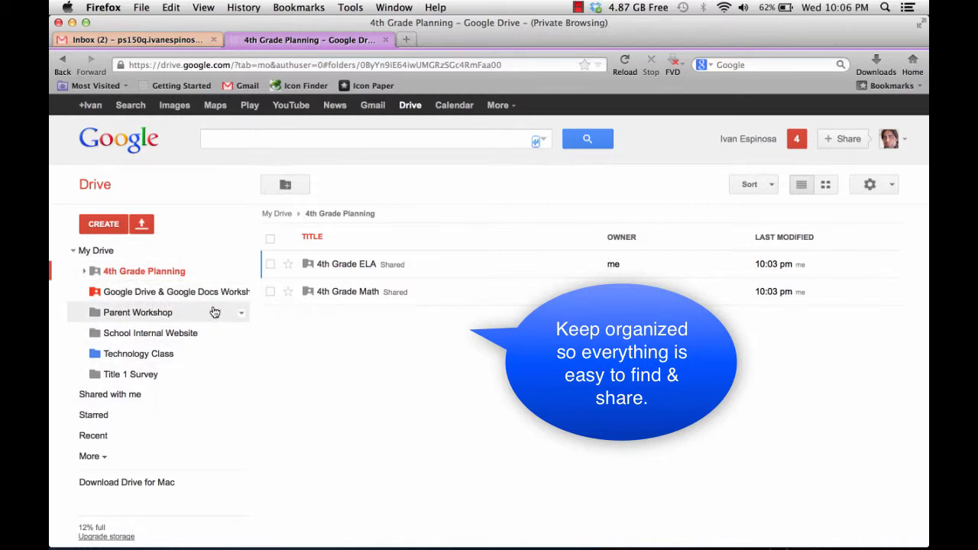
# - Look through the files in the Google Drive & Google Docs Workshop folder and close Drive to return to the Gmail inbox
pyautogui.click(212, 295)
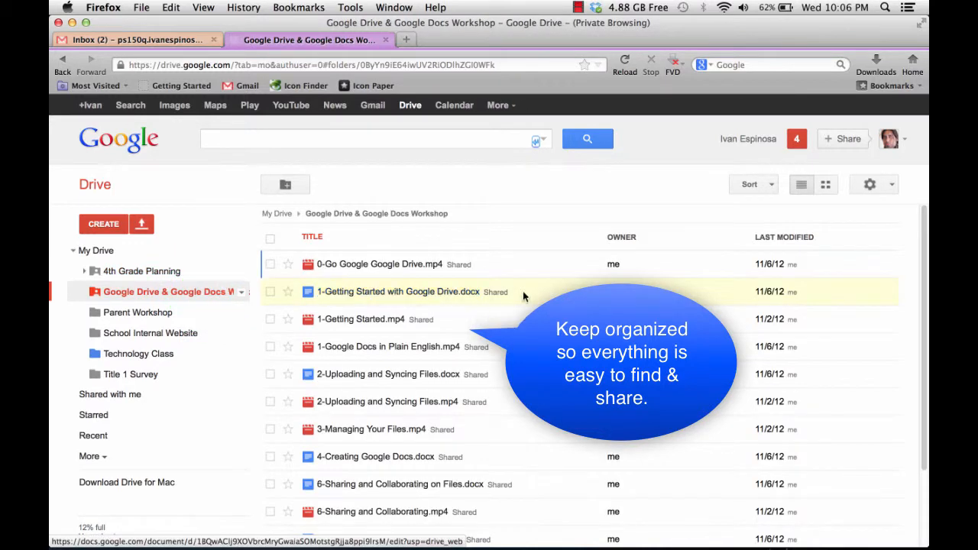
pyautogui.scroll(-3, 498, 319)
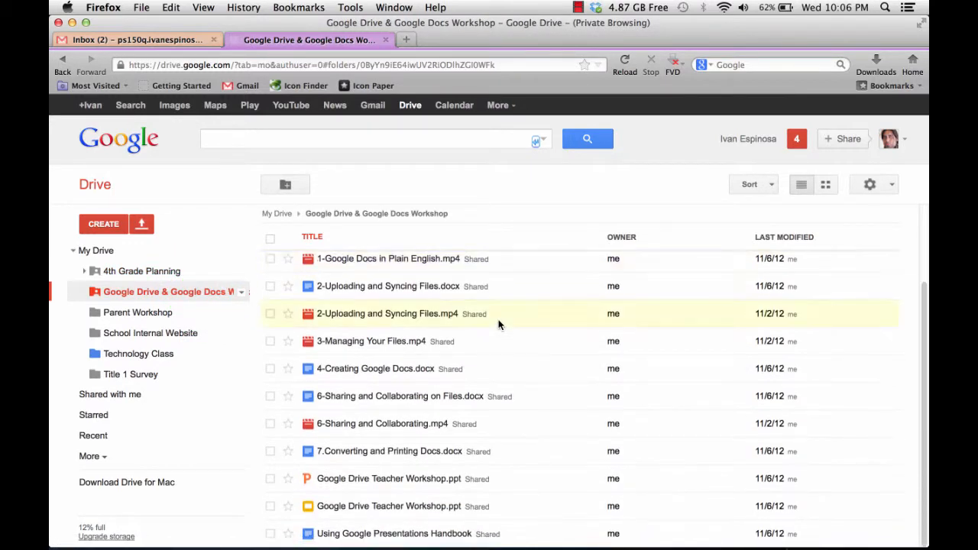
pyautogui.scroll(3, 838, 405)
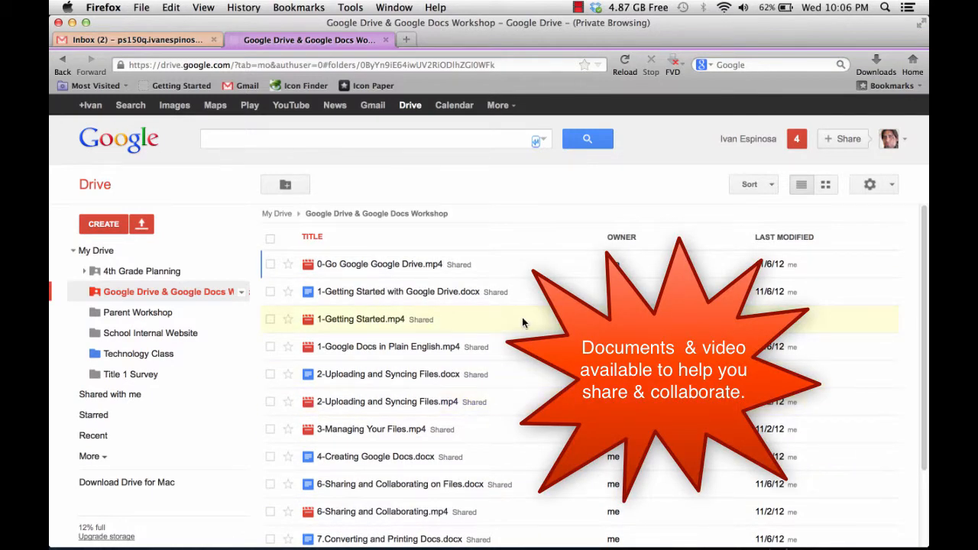
pyautogui.click(890, 138)
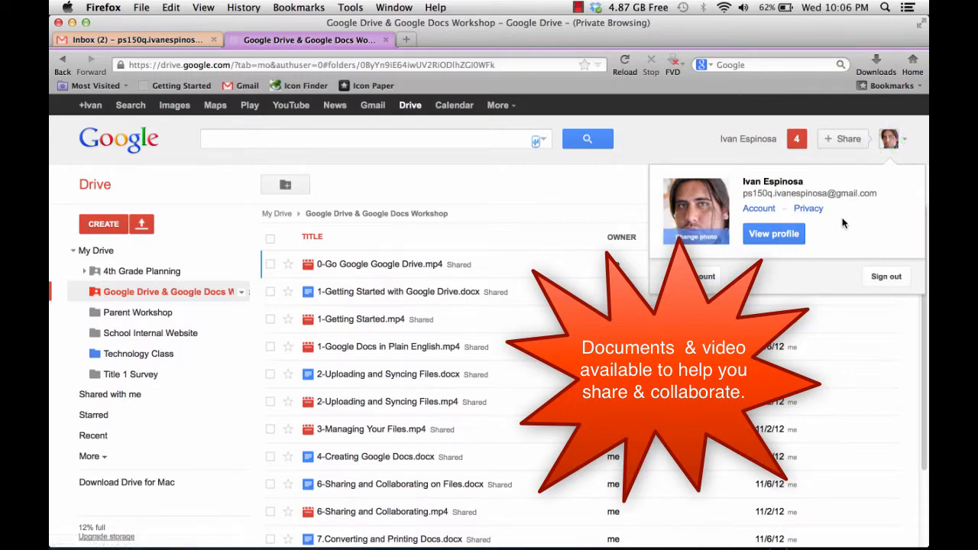
pyautogui.click(567, 170)
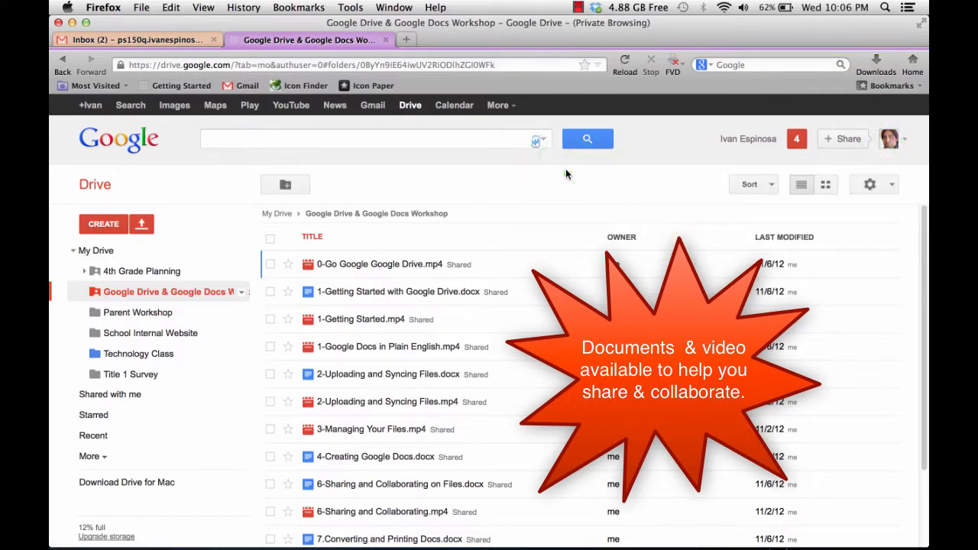
pyautogui.scroll(-3, 497, 336)
pyautogui.scroll(3, 463, 382)
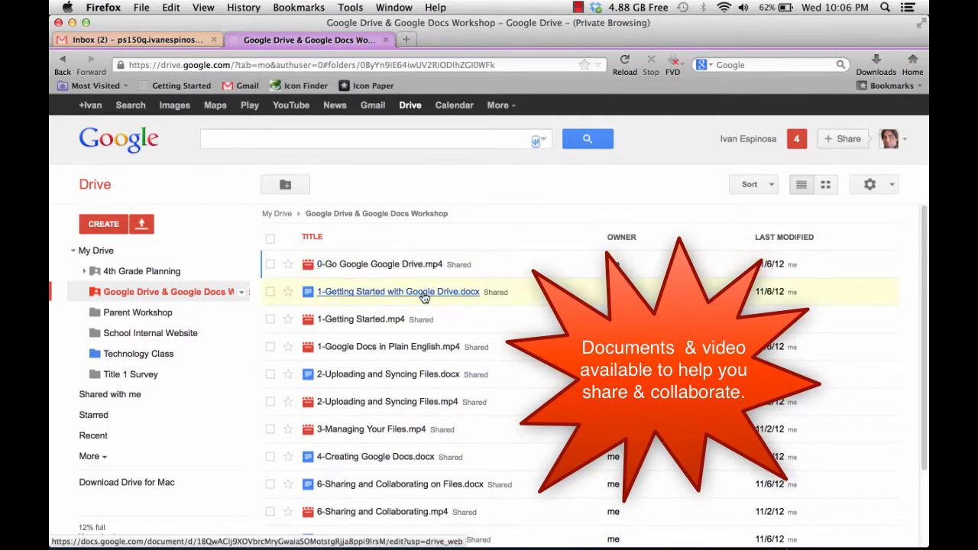
pyautogui.scroll(-3, 410, 360)
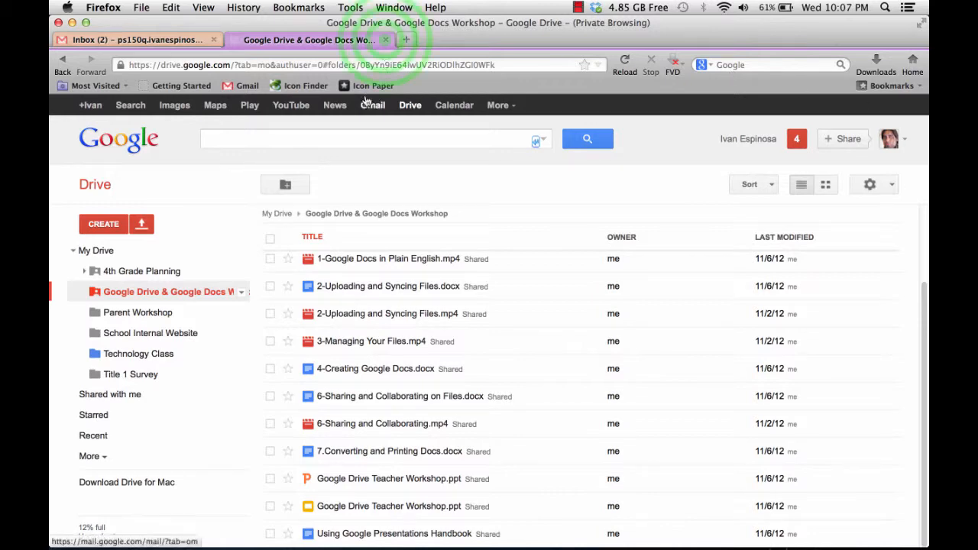
pyautogui.click(386, 40)
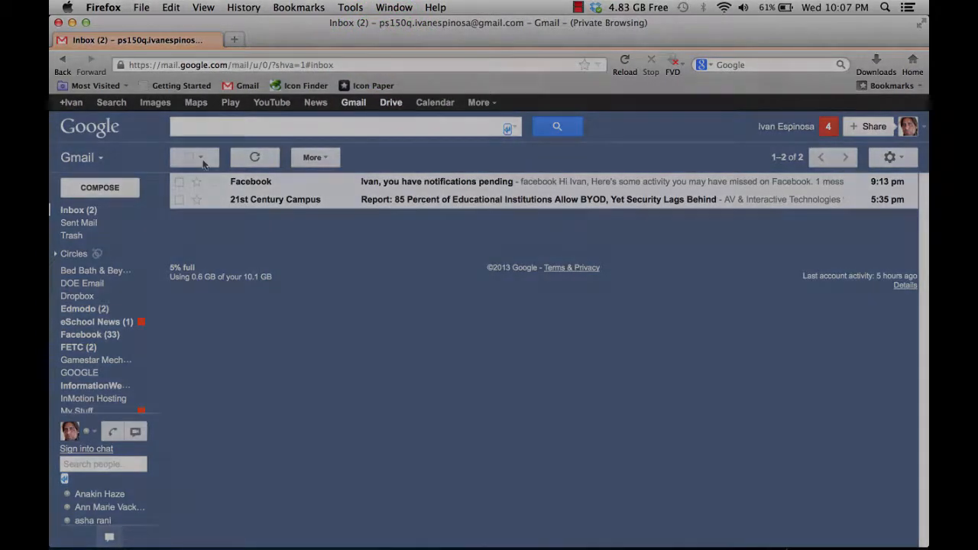